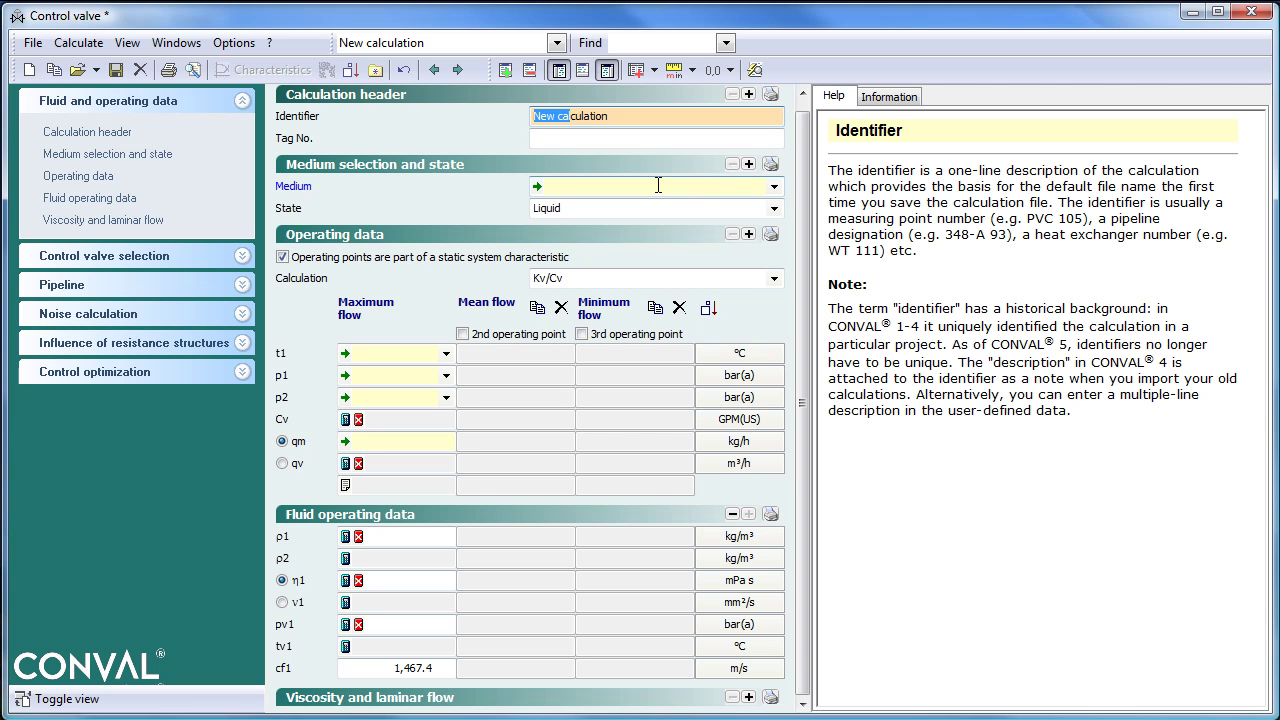
Make Water the control valve's medium and go to the t1 maximum-flow temperature field.
left_click(628, 189)
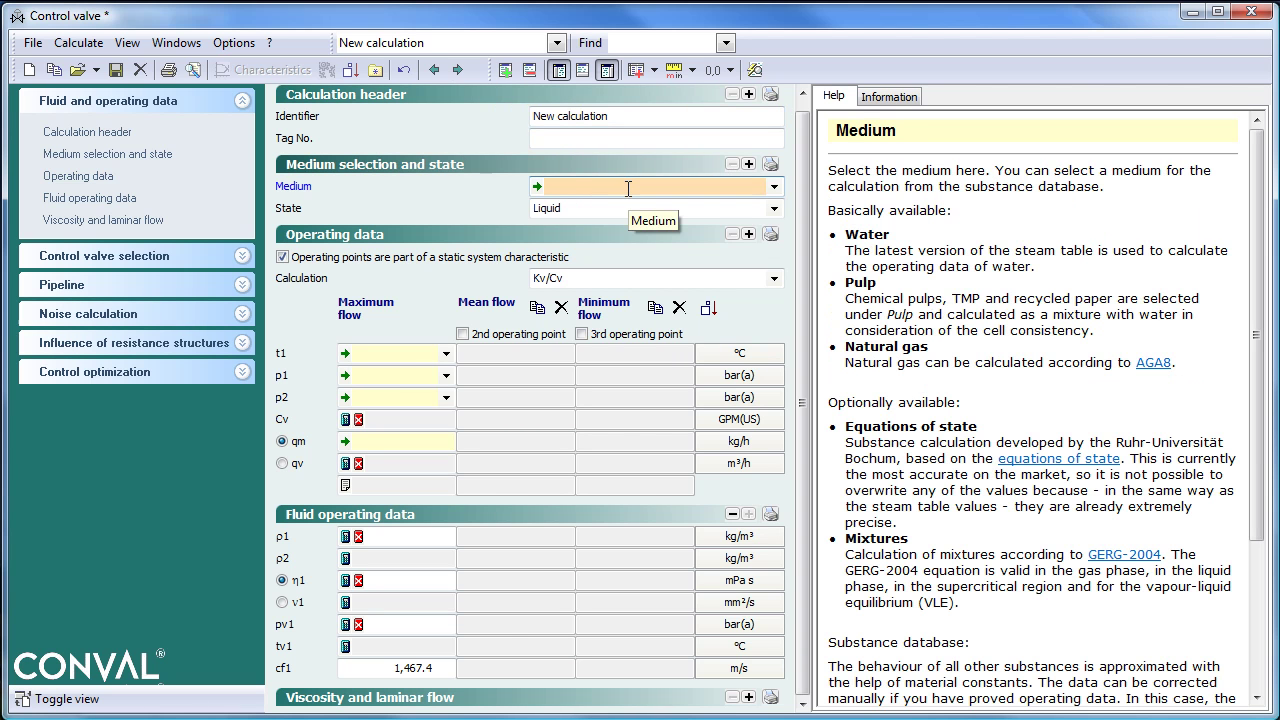
type("Water")
key("Tab")
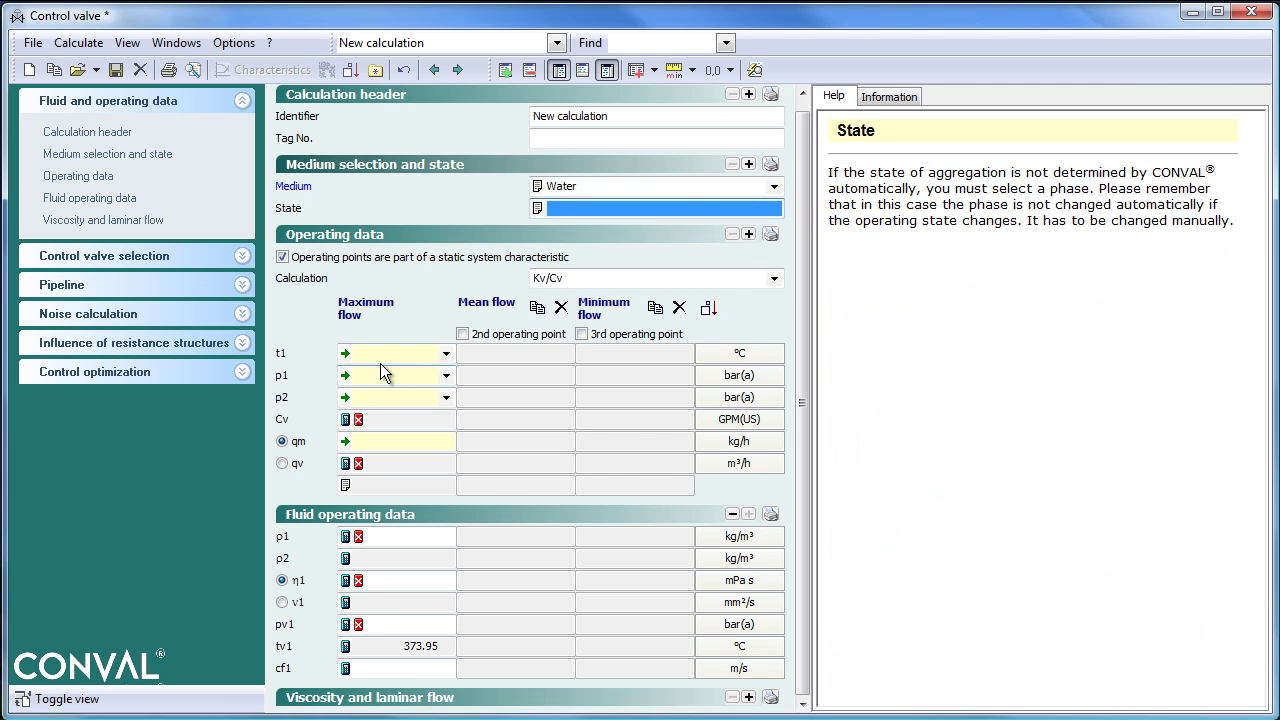
left_click(376, 353)
Enter t1 of 15 °C and inlet pressure p1 of 10 bar to compute water properties.
type("15")
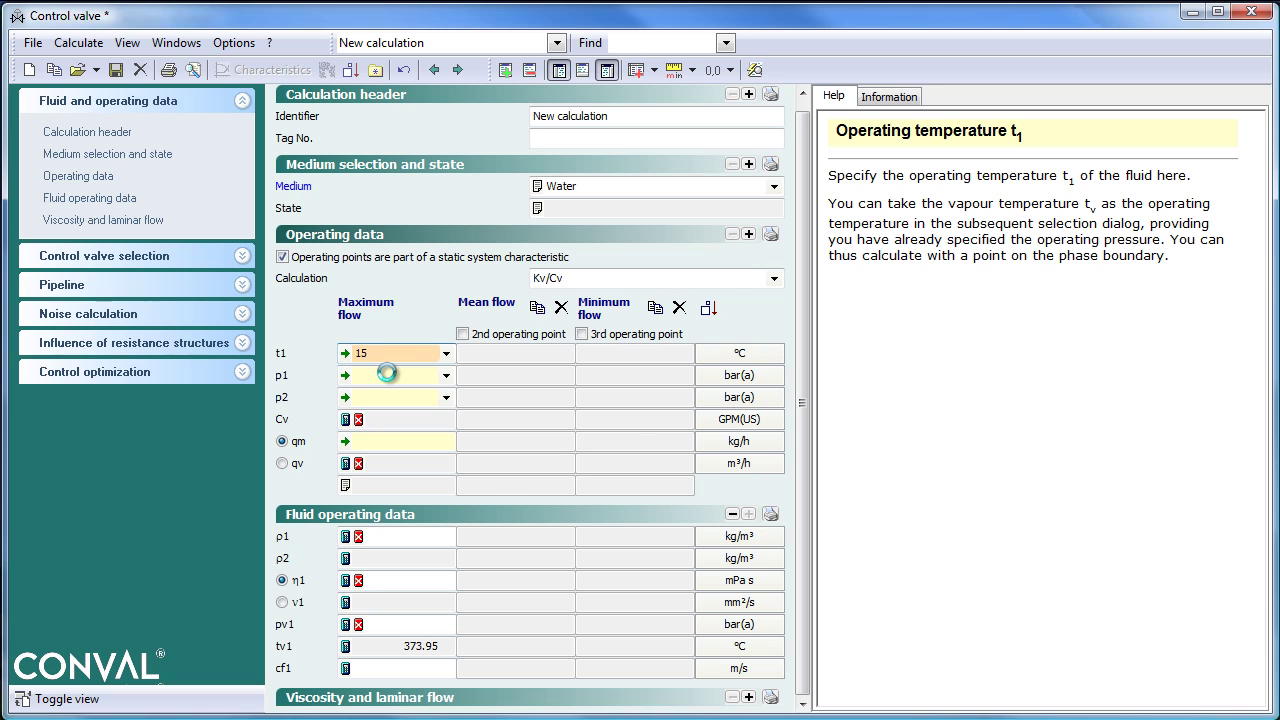
left_click(387, 373)
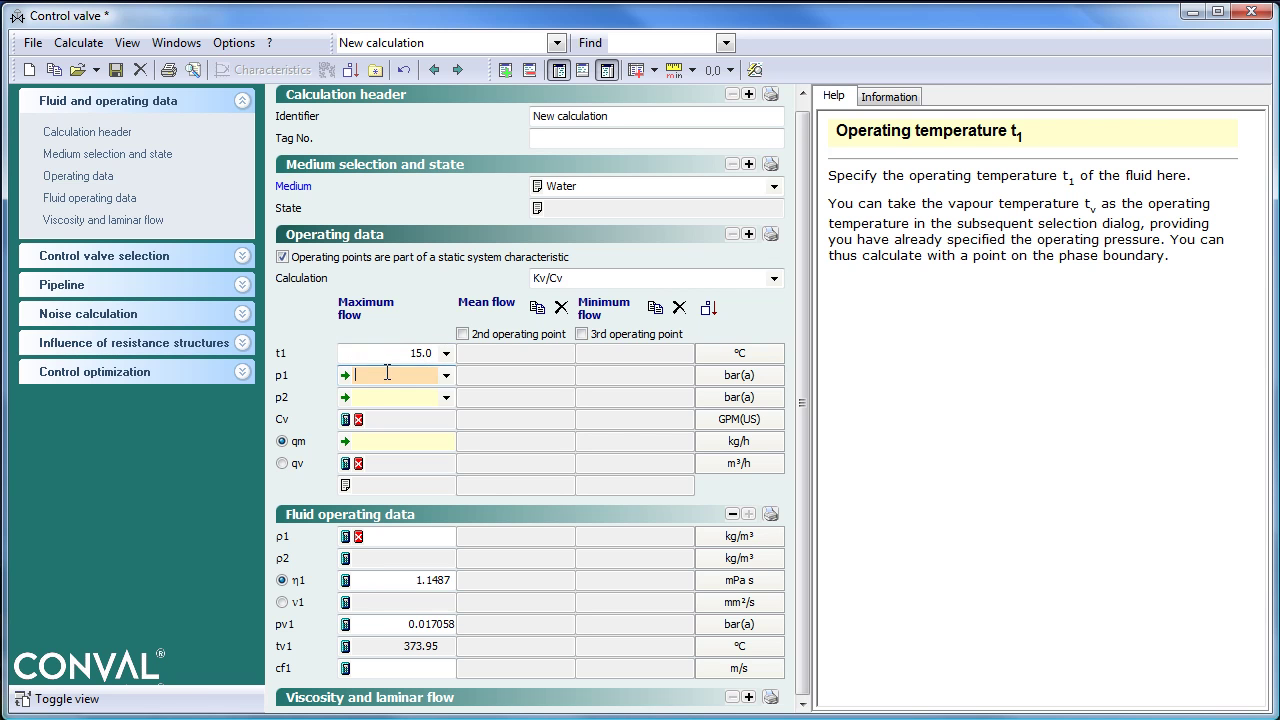
type("10")
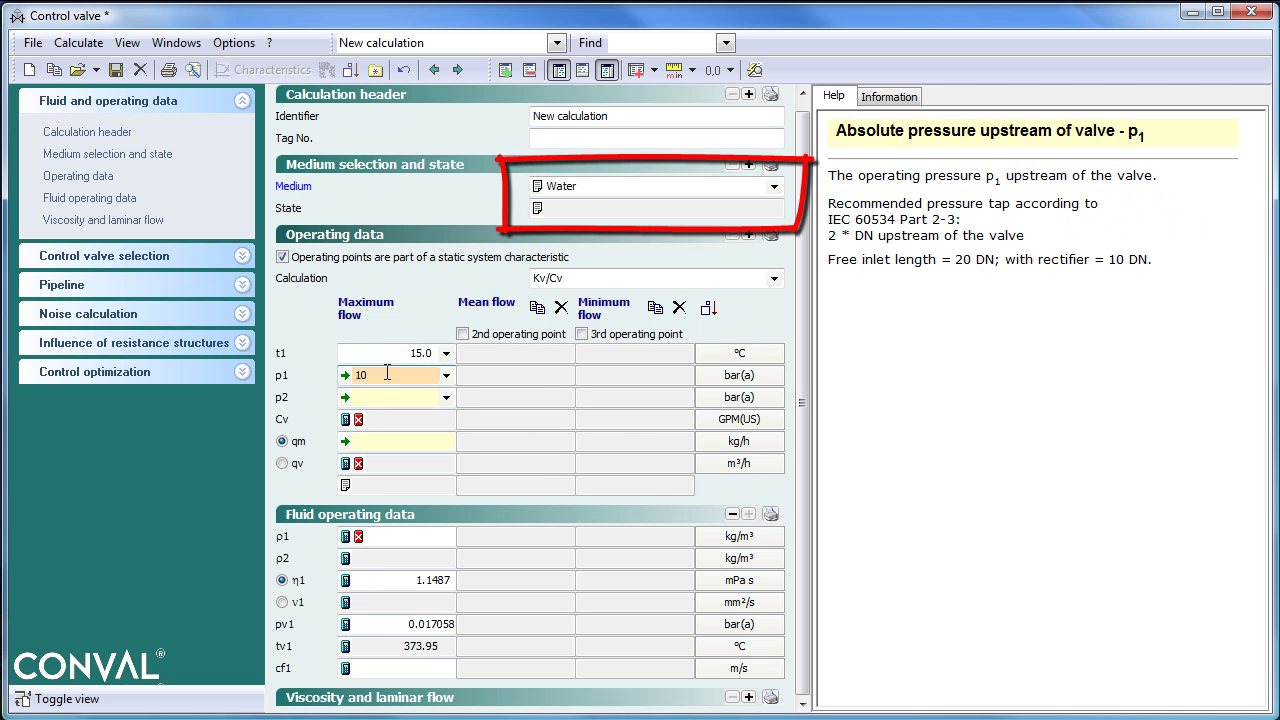
key("Tab")
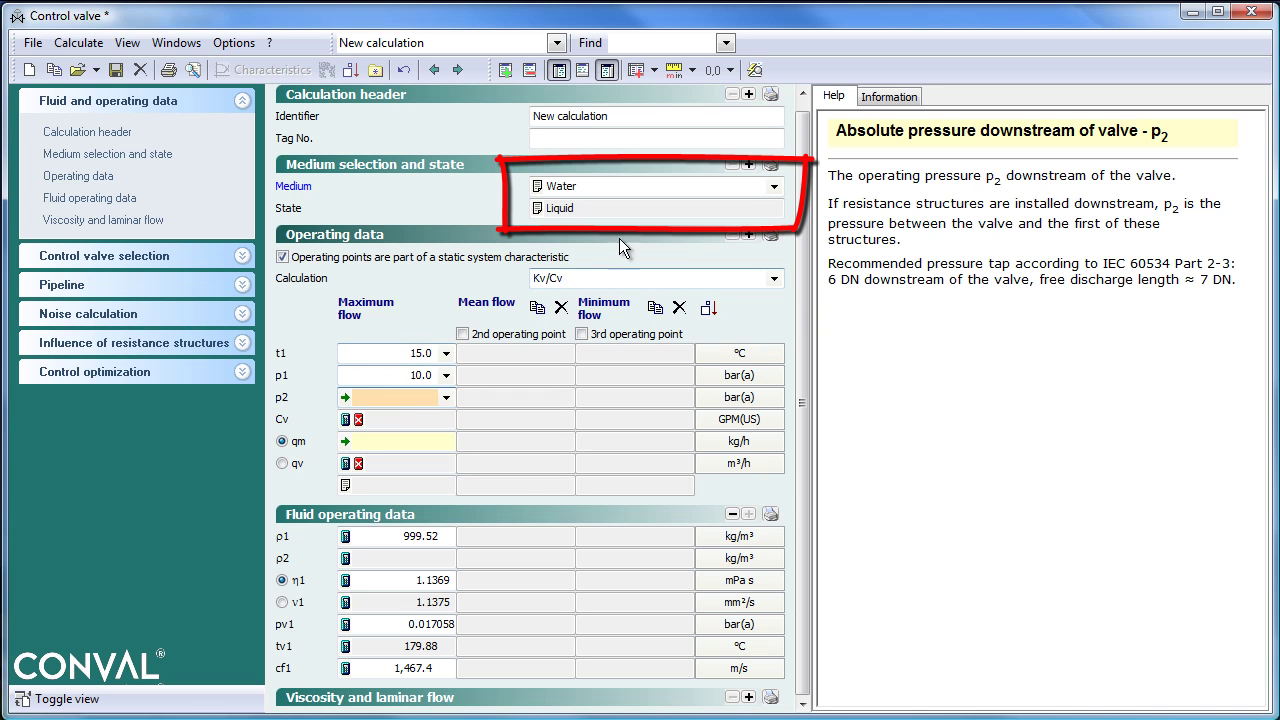
Expand and collapse the medium's critical data, then return to the Medium field.
left_click(748, 164)
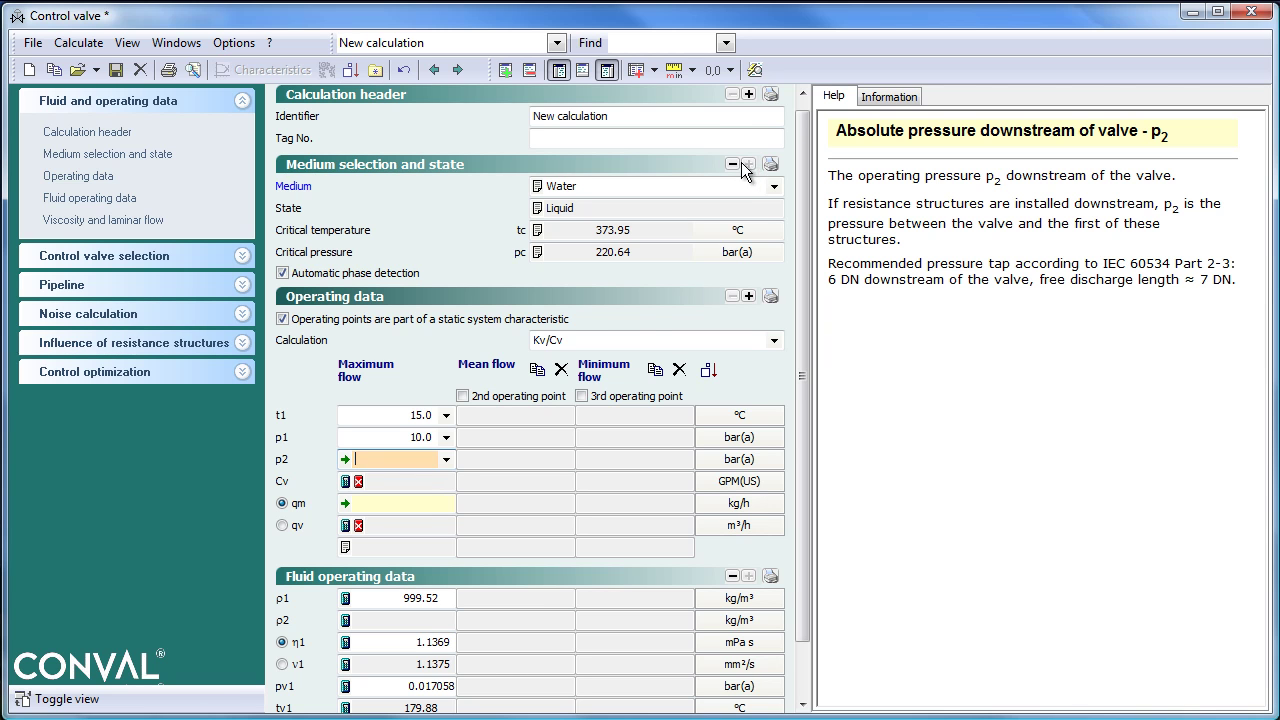
left_click(727, 160)
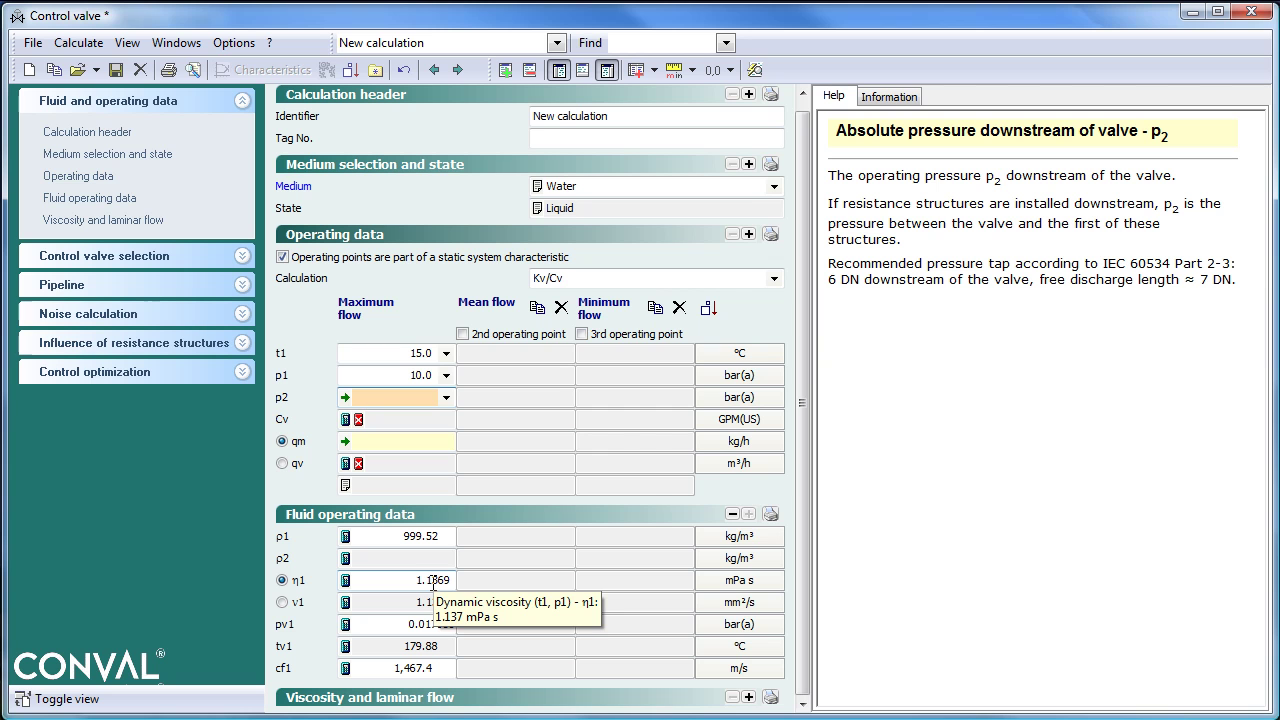
left_click(572, 186)
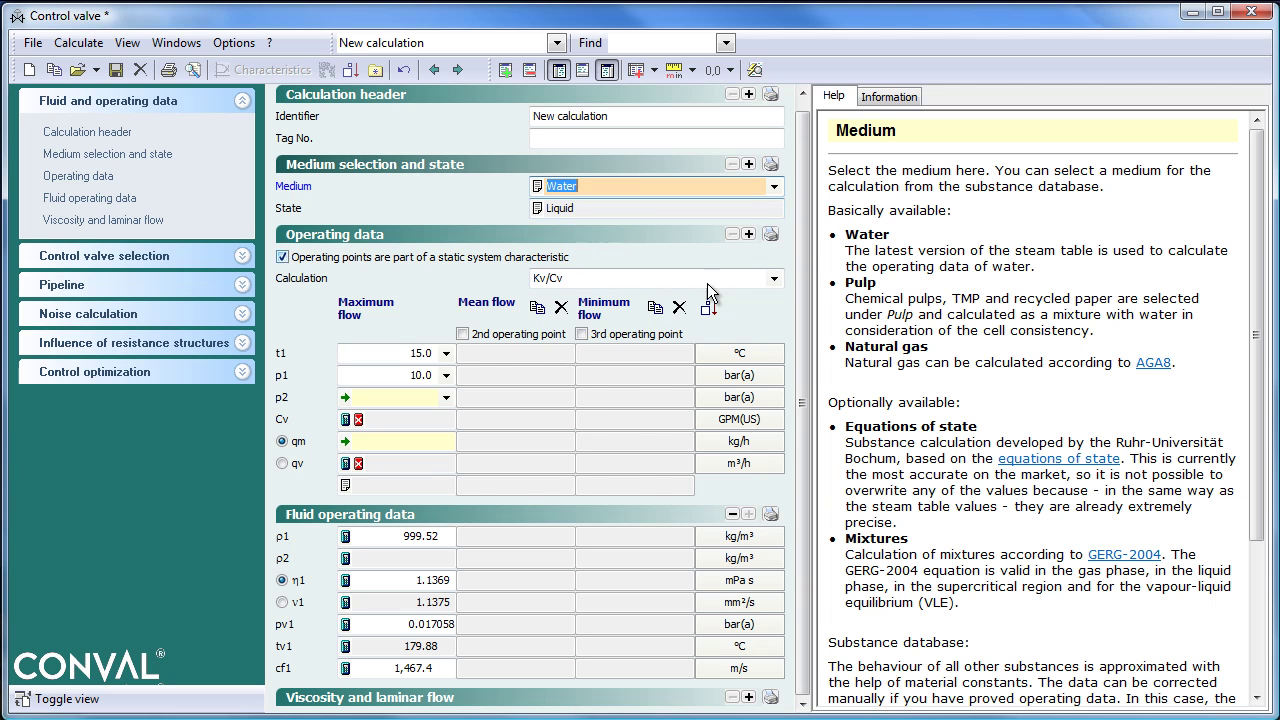
Open the Select medium dialog listing favourites like Water, Propane, Air and Ethylene.
left_click(1258, 650)
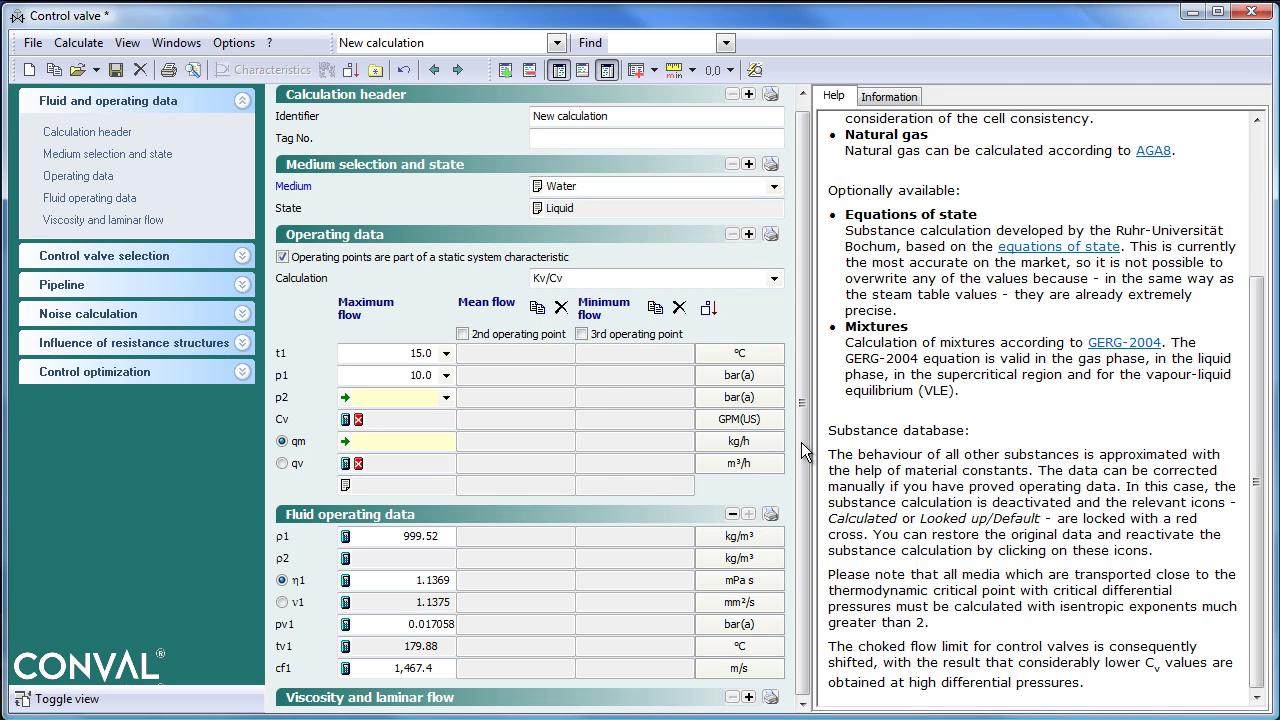
left_click(774, 188)
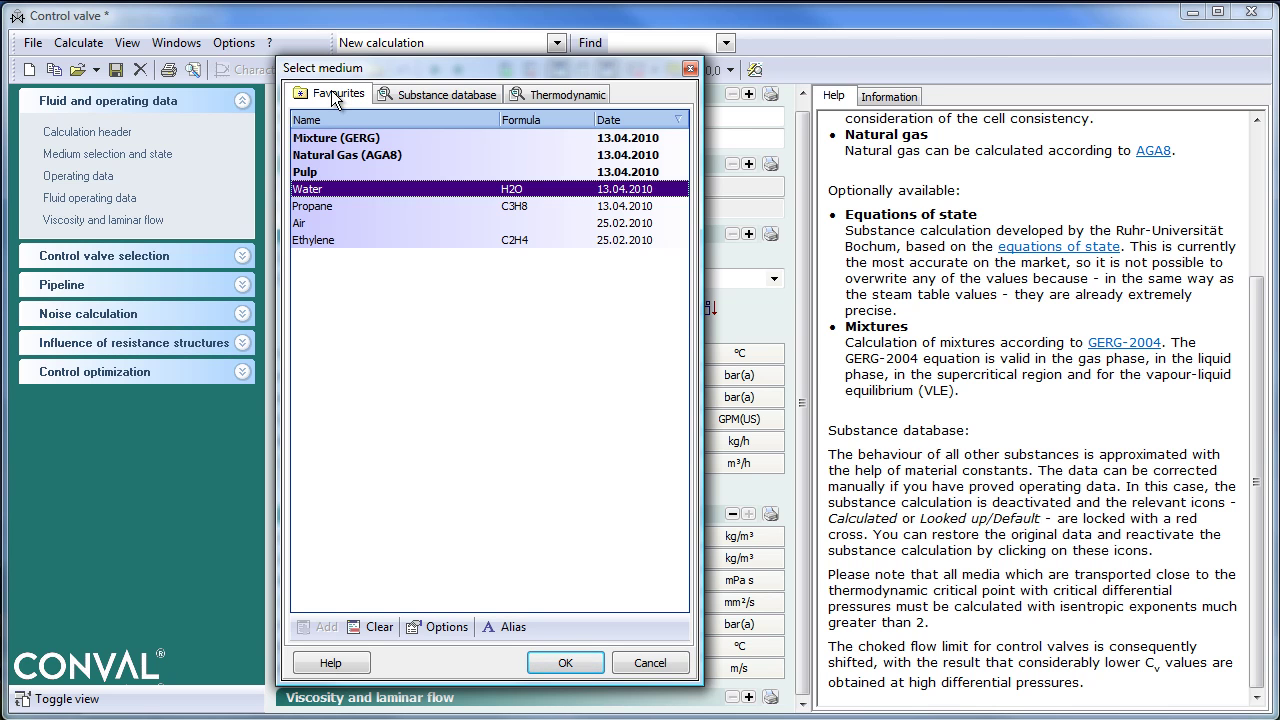
Search the substance database for 'prop' with aliases shown, finding Propane (C3H8, CAS 74-98-6).
left_click(447, 95)
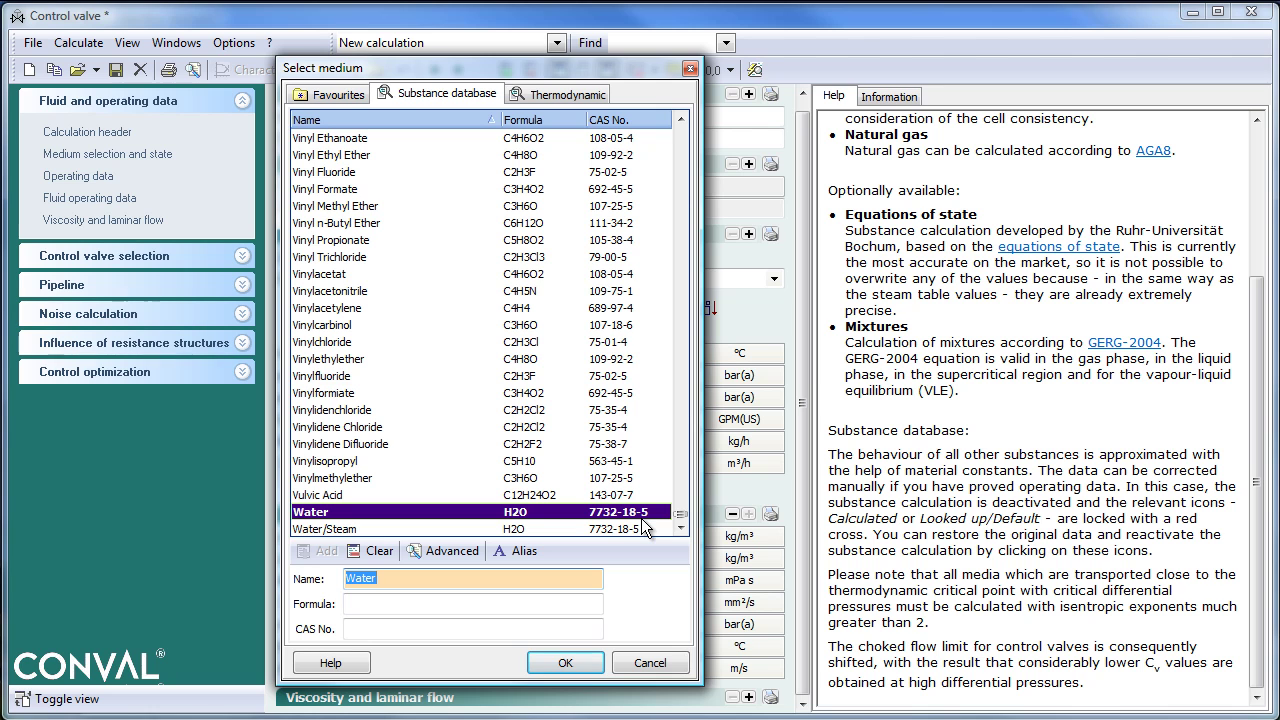
left_click(512, 554)
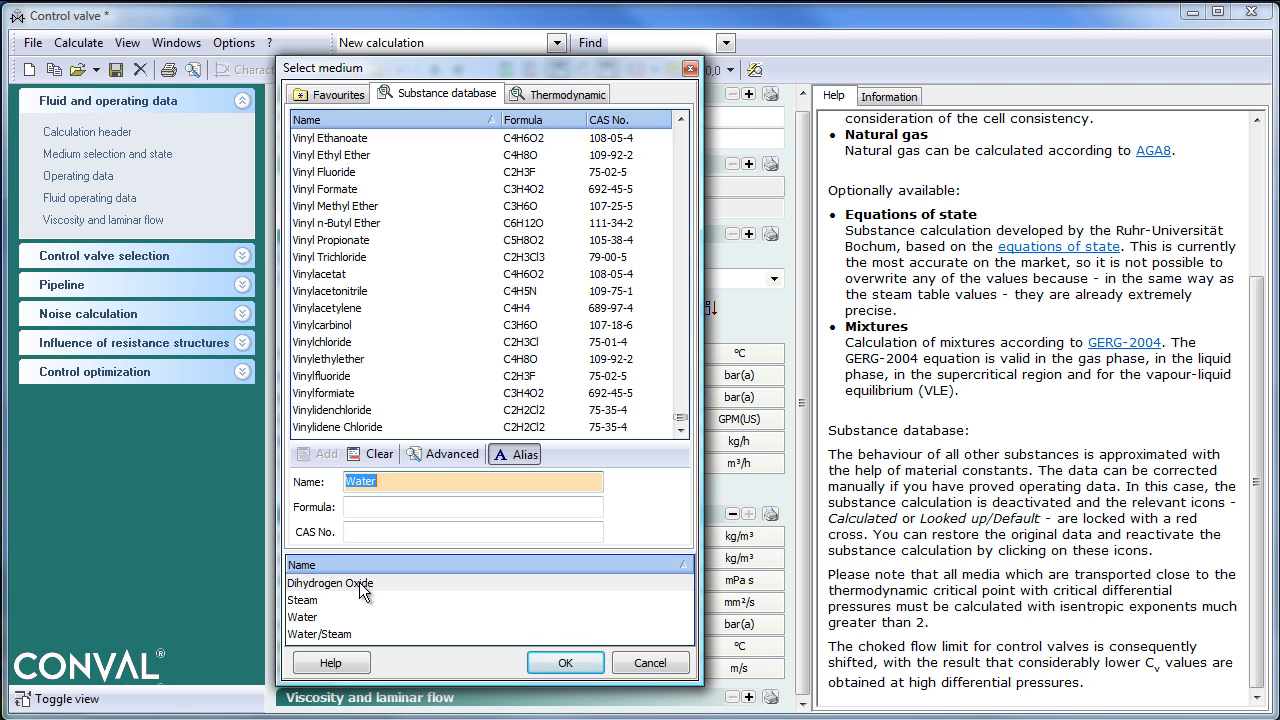
left_click(395, 482)
double_click(395, 482)
type("prop")
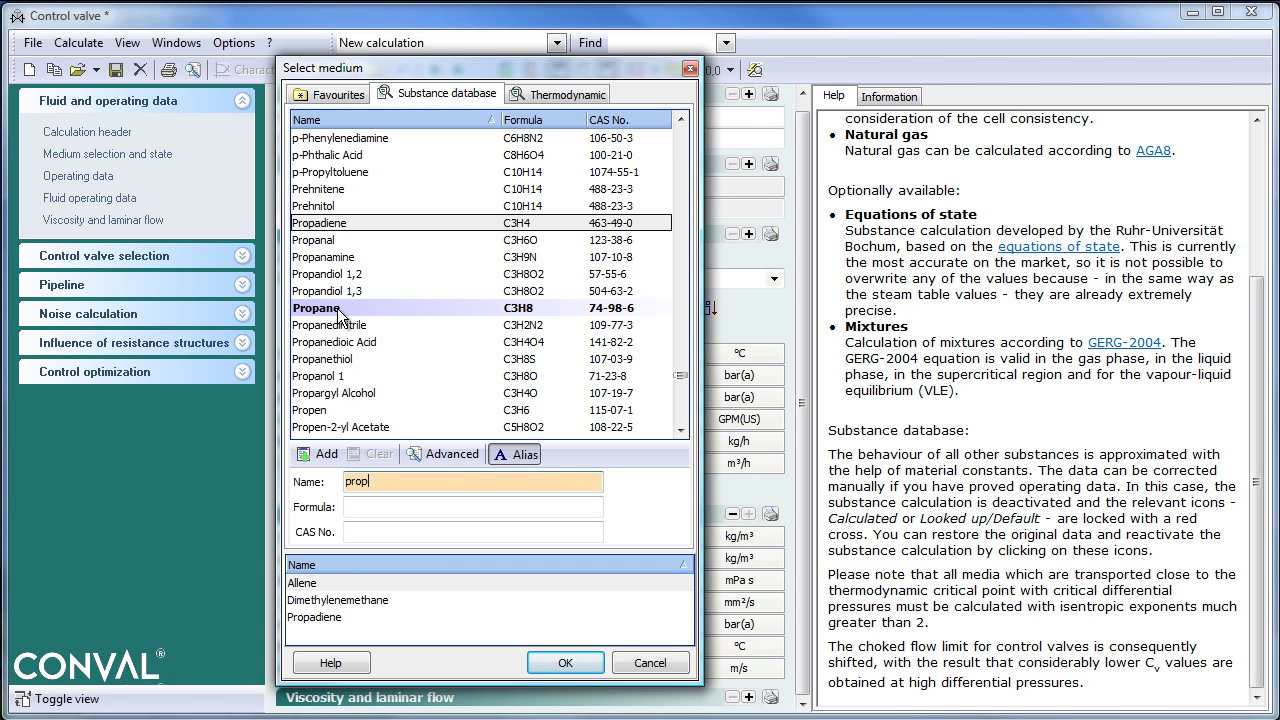
View the Thermodynamic substance list, then close Select medium keeping Water as the medium.
left_click(569, 92)
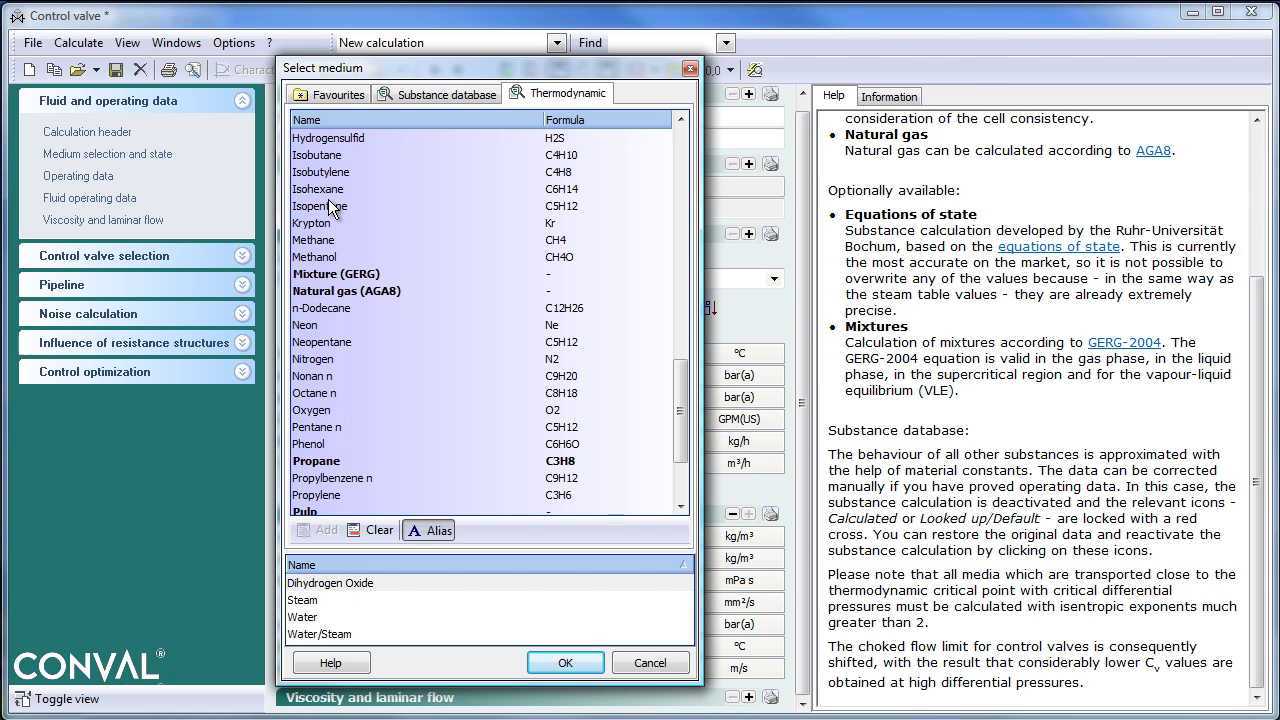
left_click(690, 67)
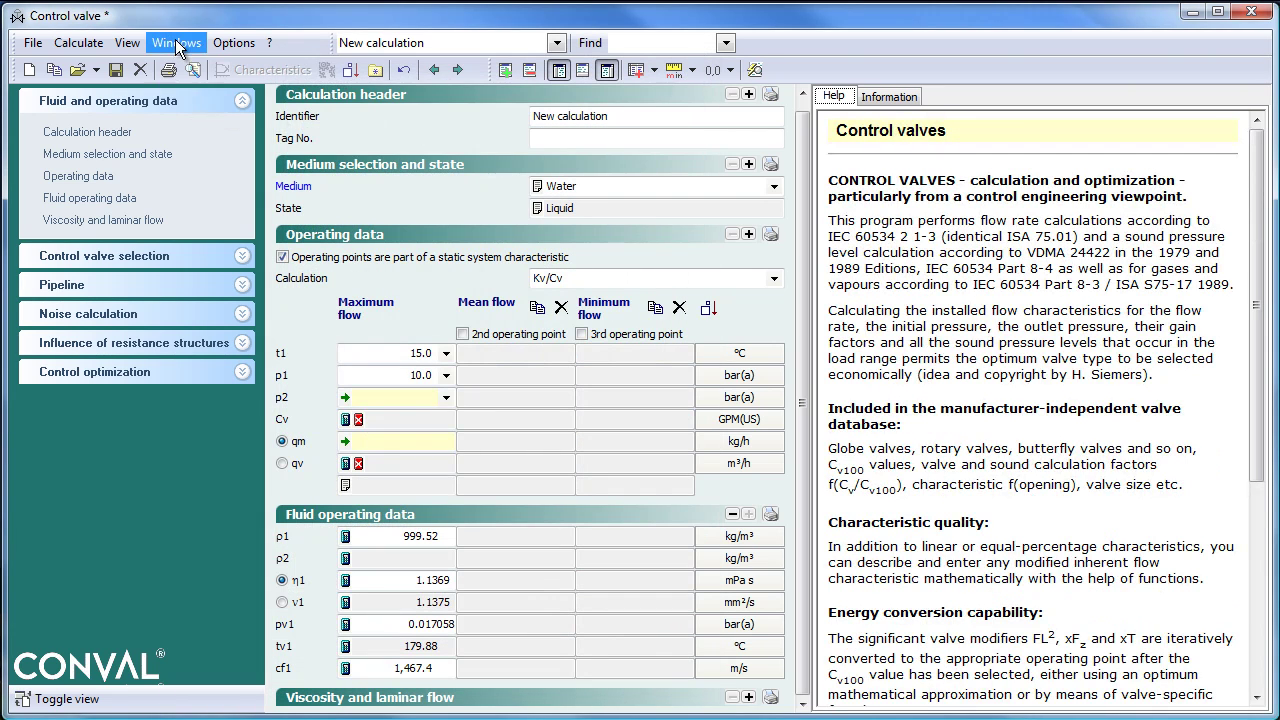
Set the differential pressure flow element's medium to Propane, giving 508.24 kg/m³ density.
left_click(176, 42)
left_click(220, 116)
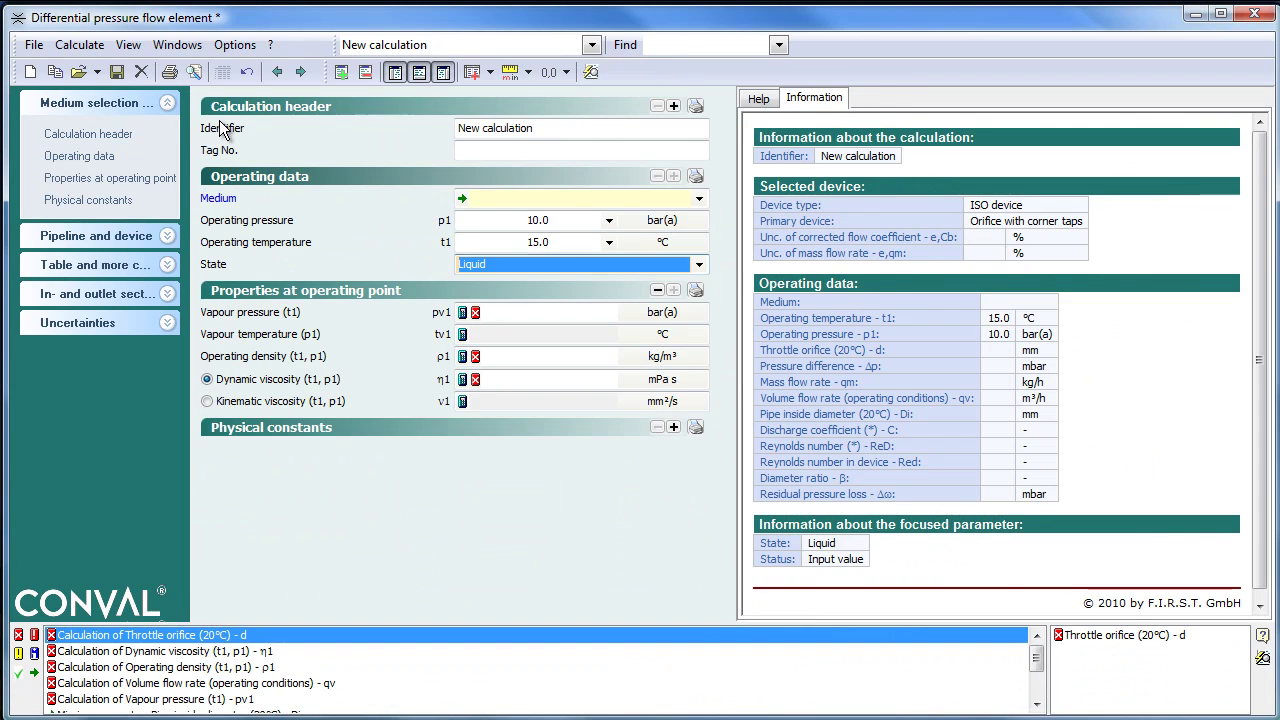
left_click(494, 196)
type("Prop")
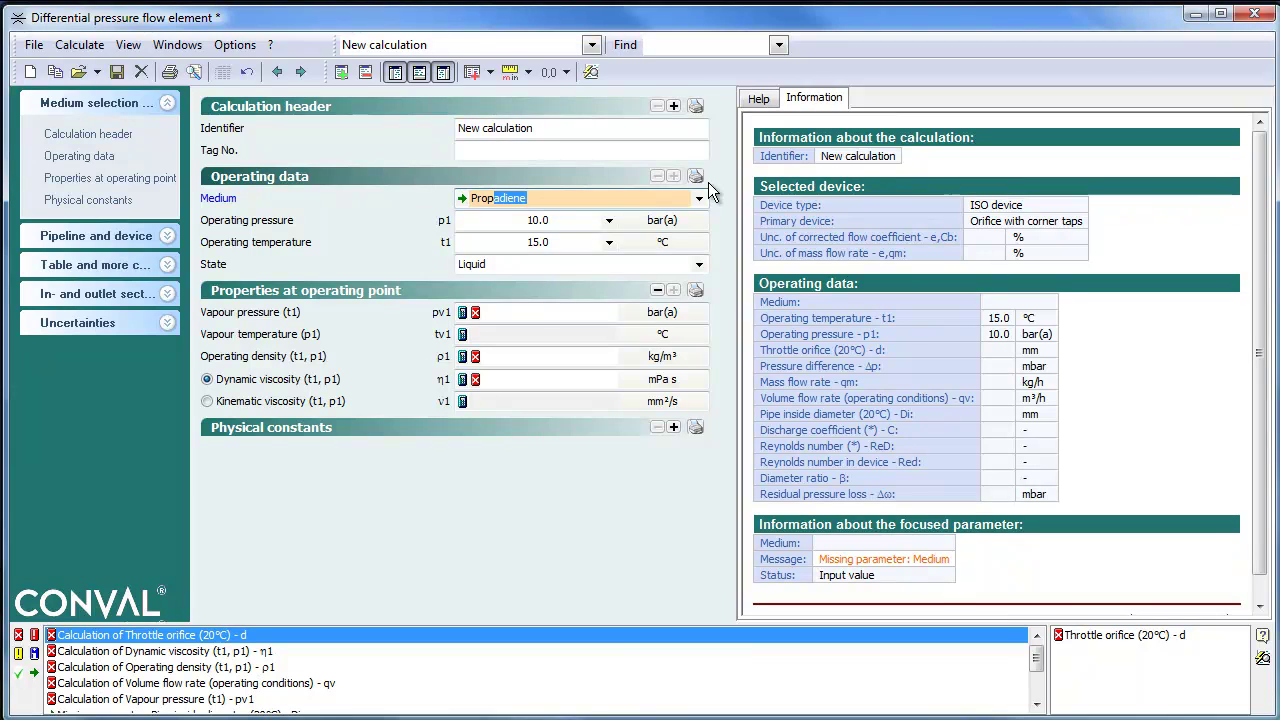
type("ane")
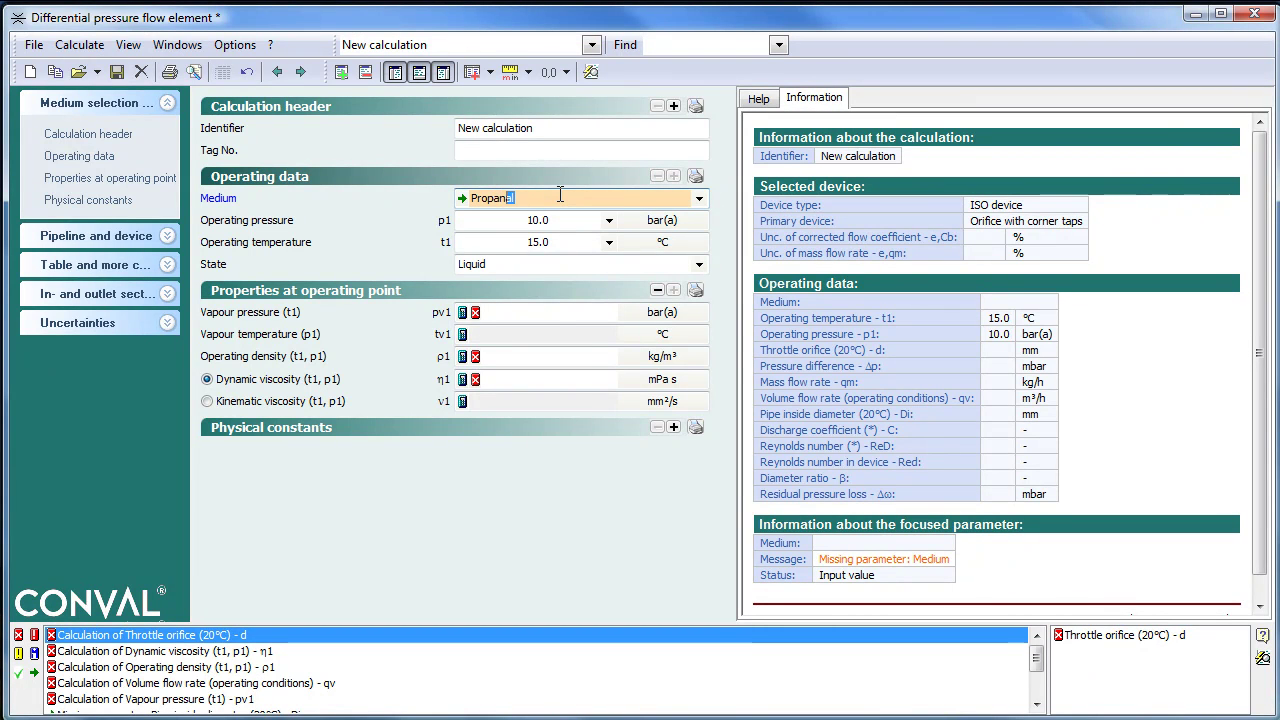
key("Tab")
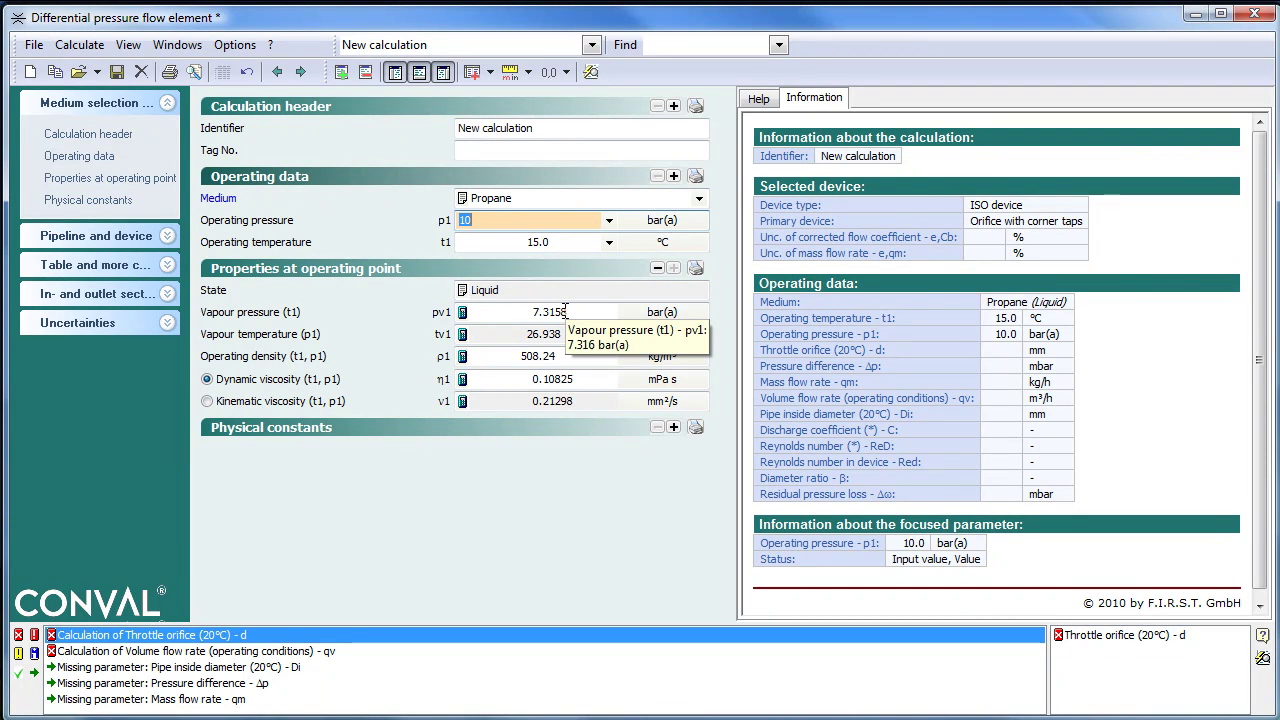
left_click(178, 45)
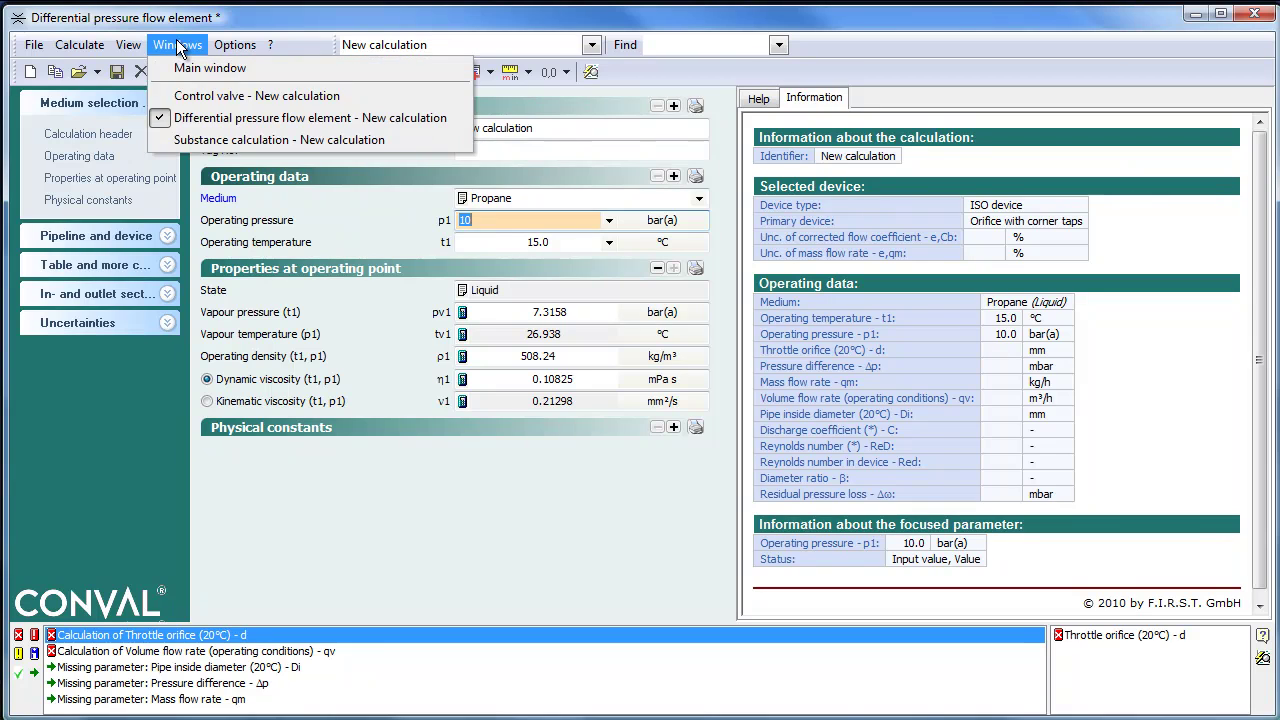
Replace Water with Propane as the substance calculation's medium.
left_click(211, 142)
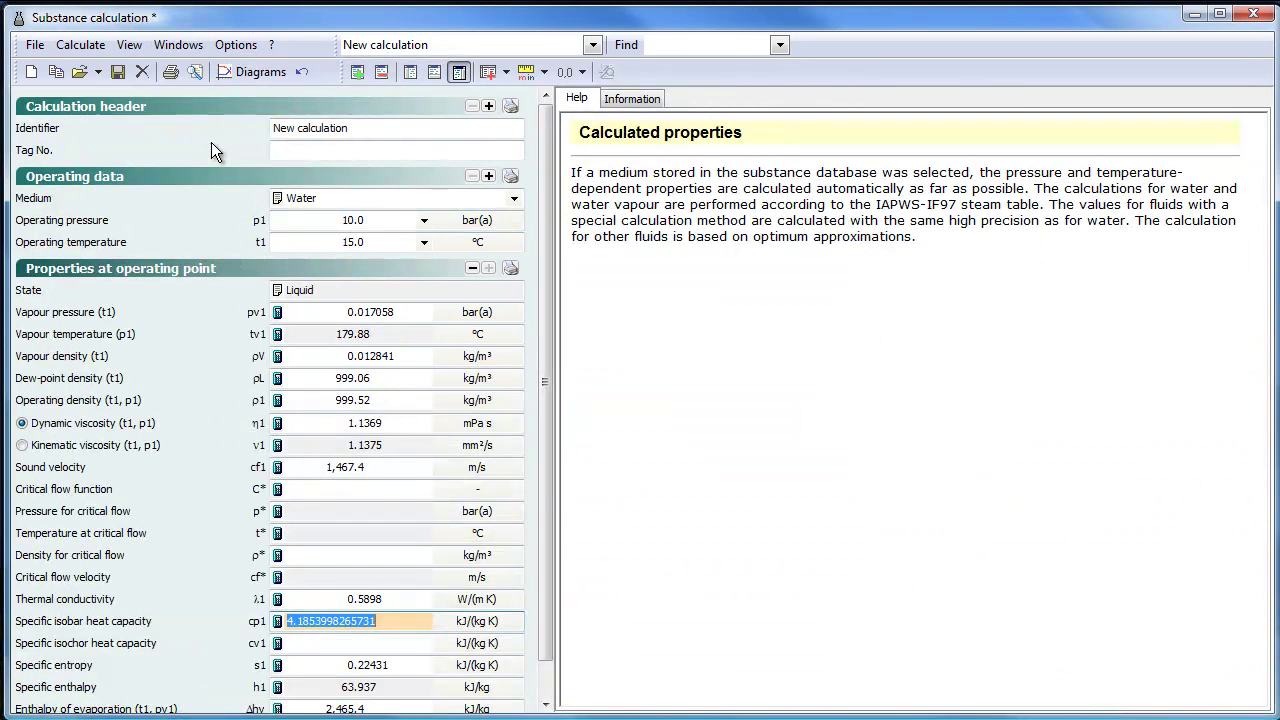
left_click(330, 199)
type("Prop")
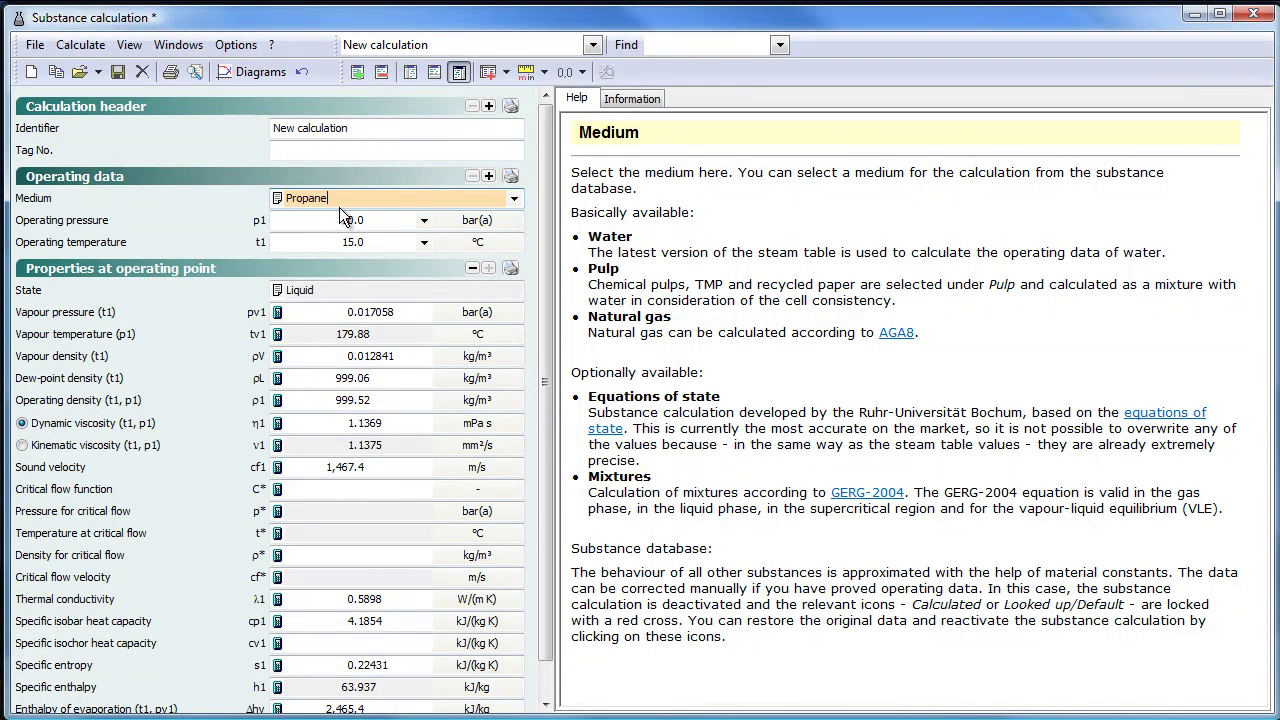
type("ane")
key("Tab")
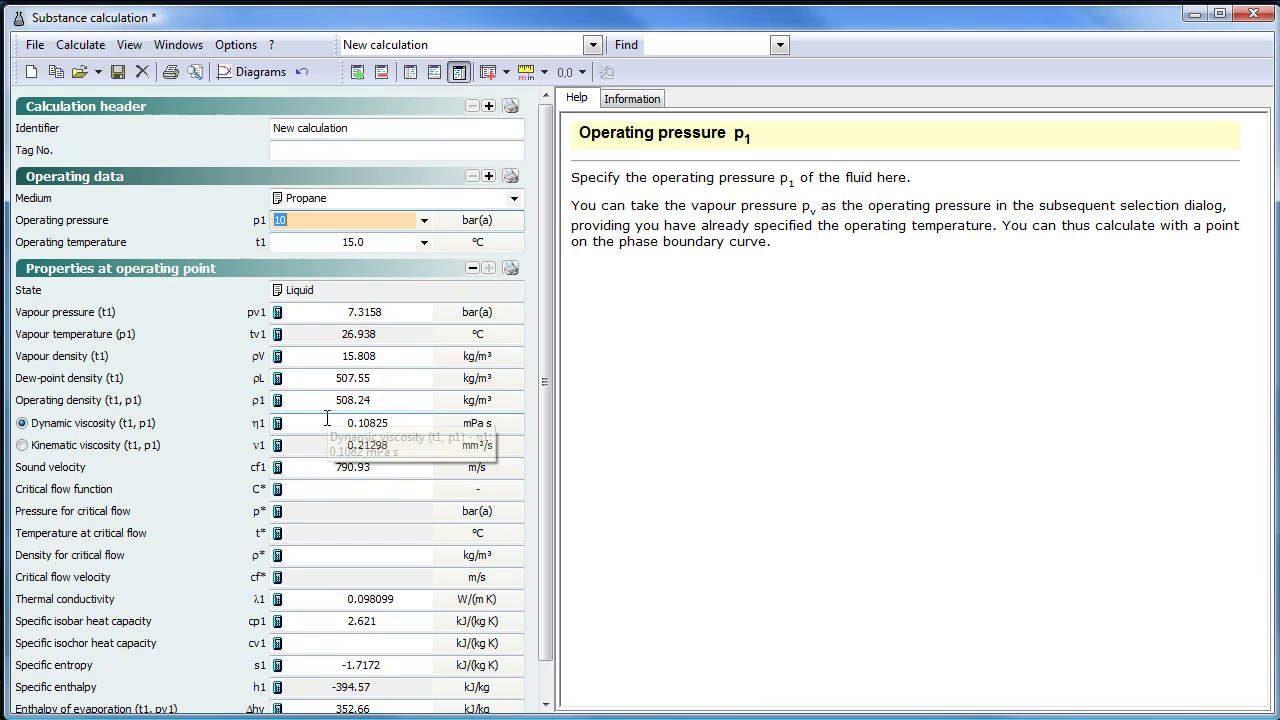
Show full propane values for vapour pressure, densities, thermal conductivity, entropy and viscosities.
left_click(368, 308)
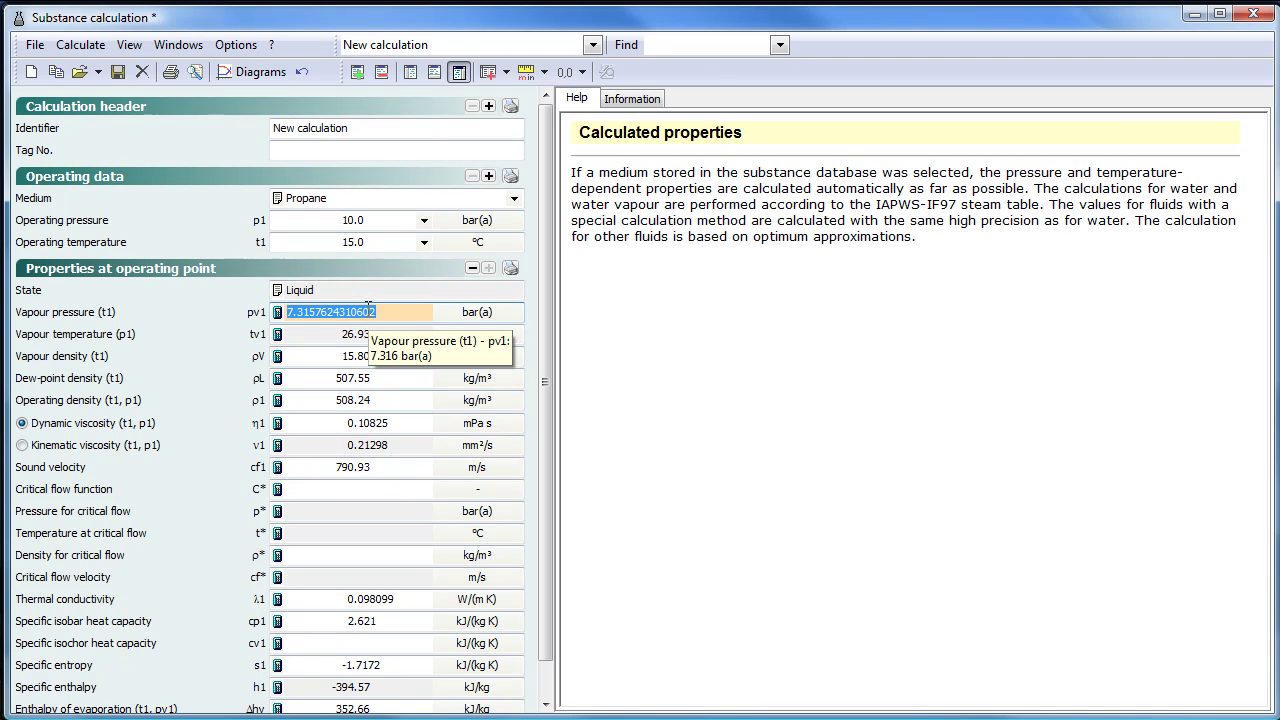
left_click(362, 360)
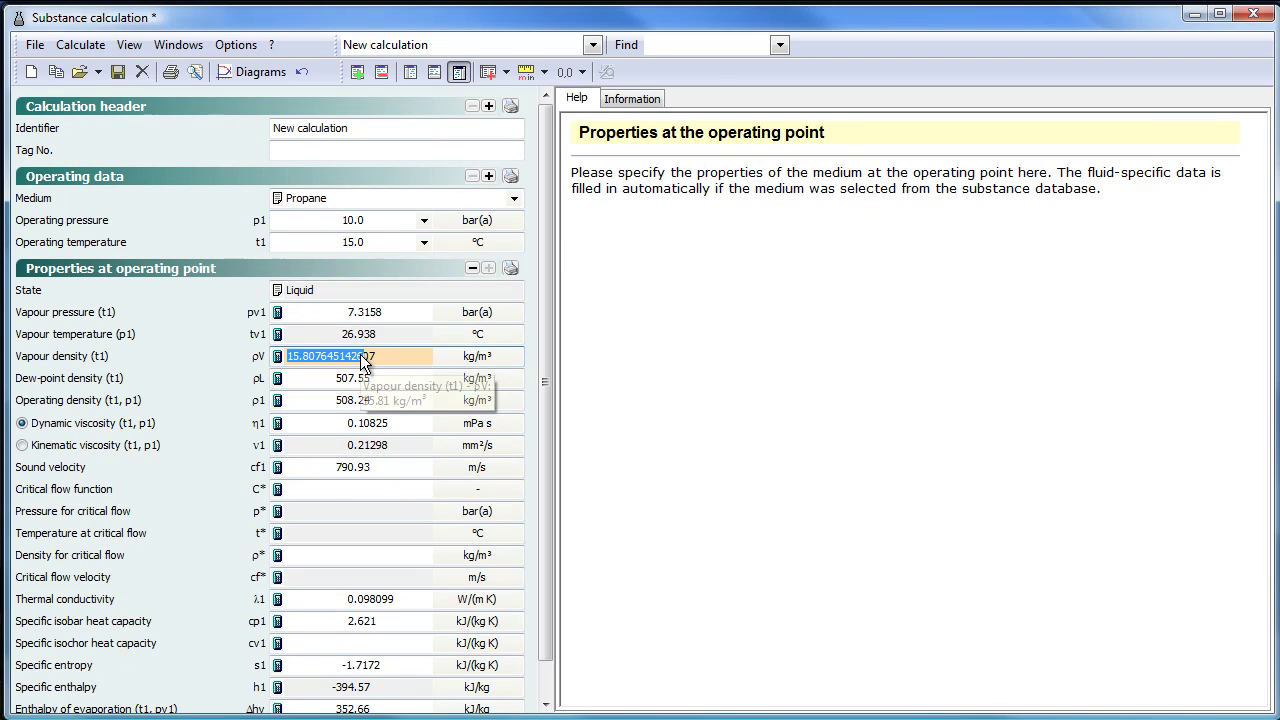
left_click(352, 380)
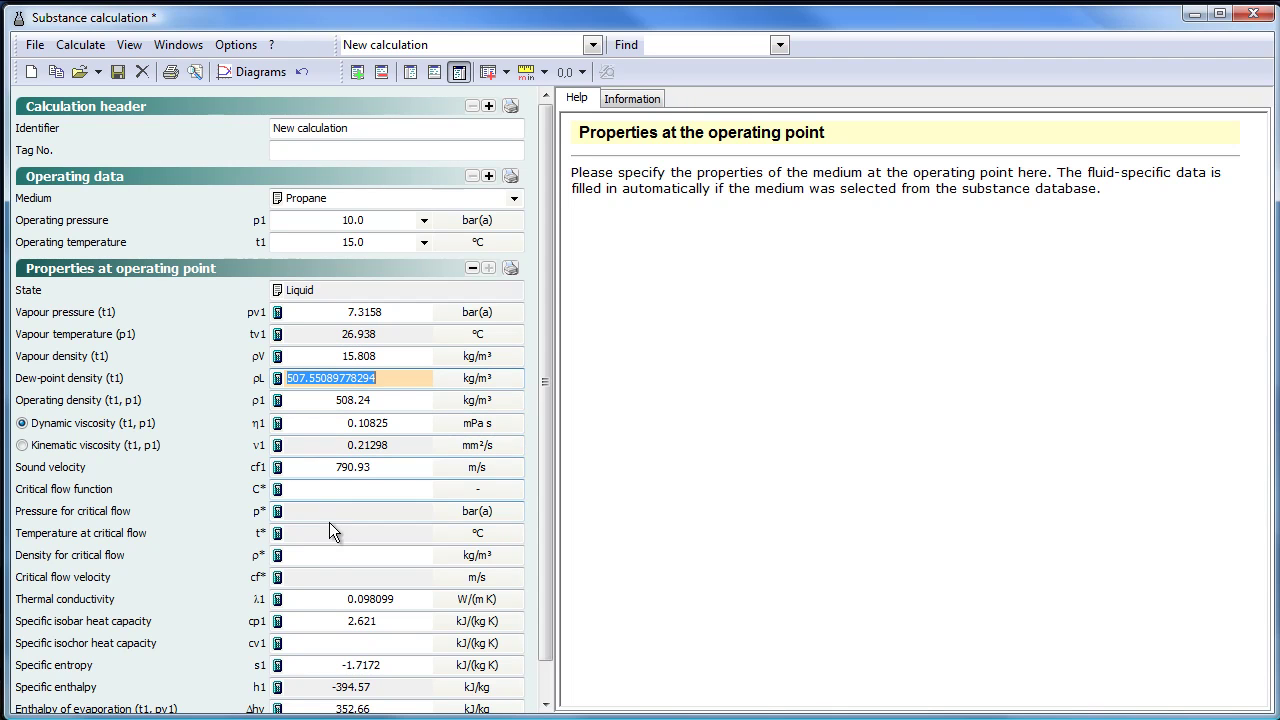
left_click(355, 598)
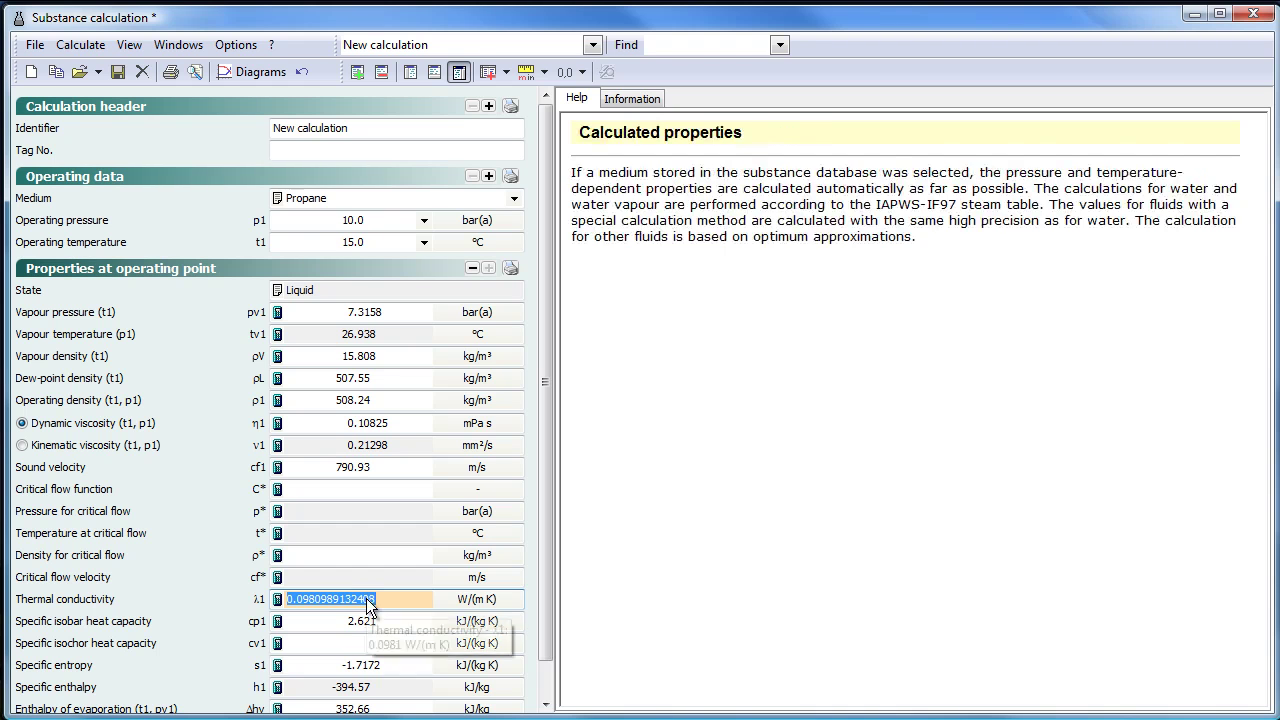
left_click(366, 665)
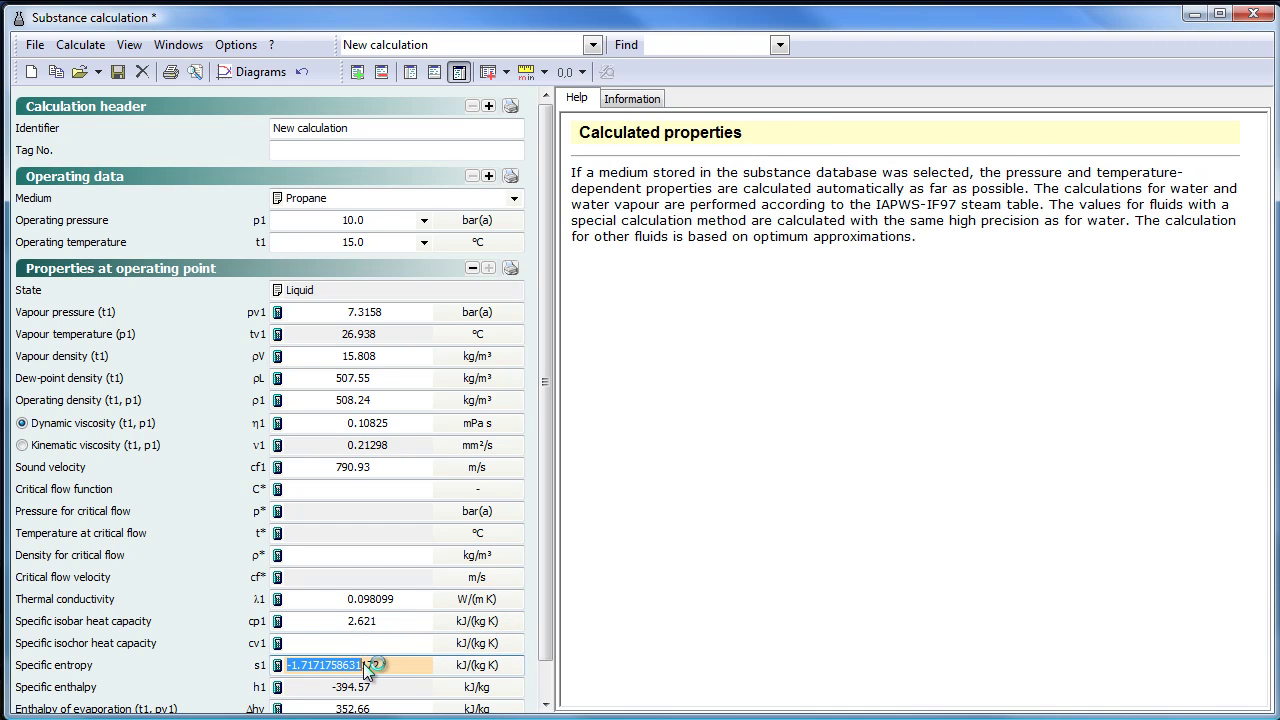
left_click(364, 446)
left_click(366, 421)
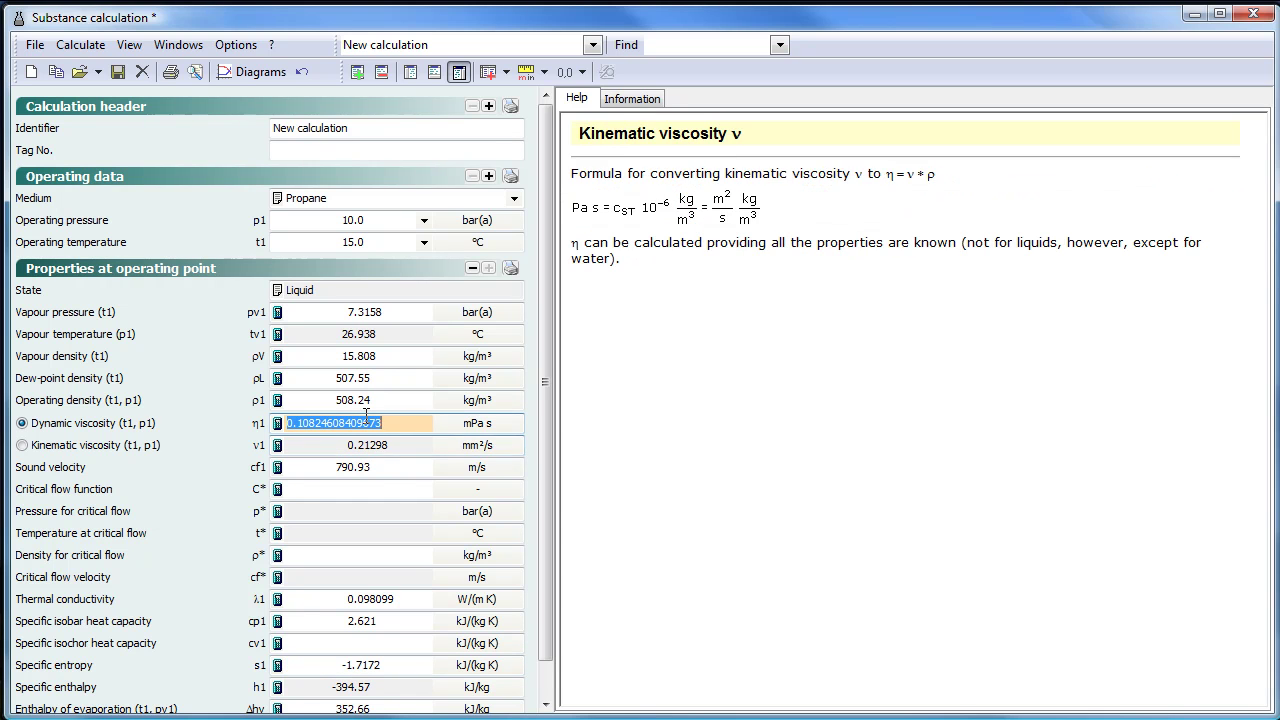